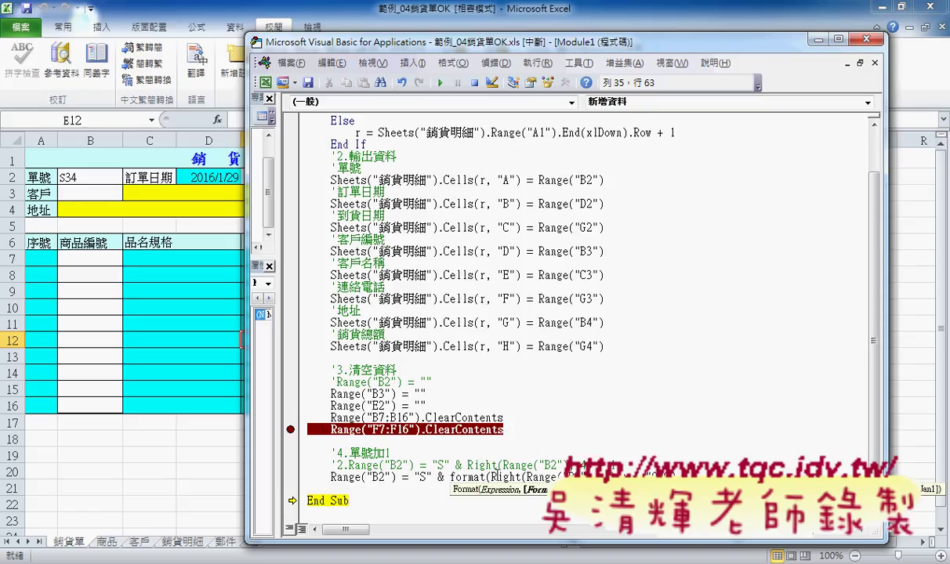
- Finish B2's line as "S" & Format(Right(Range("B2")…, 4)), then return to the workbook
text(), 4)
text())
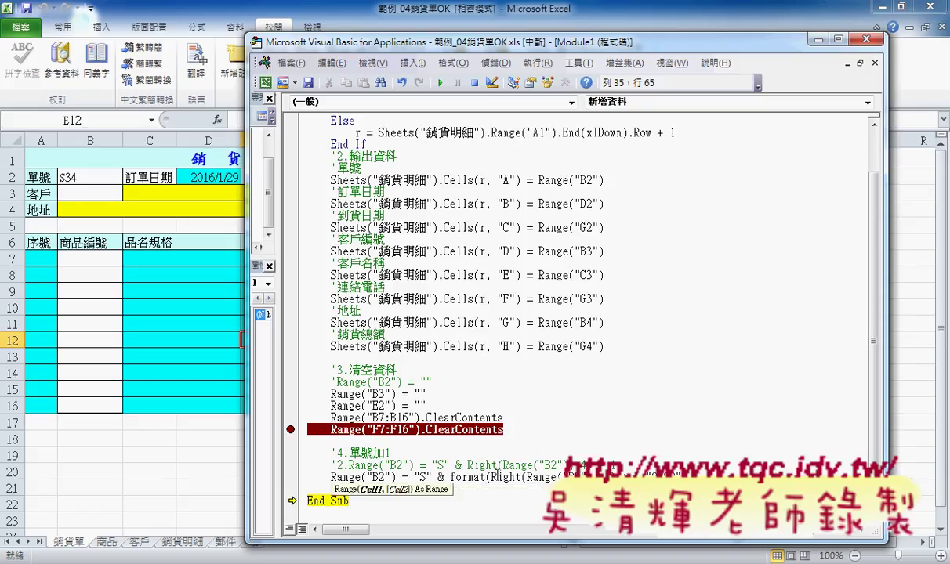
click(479, 430)
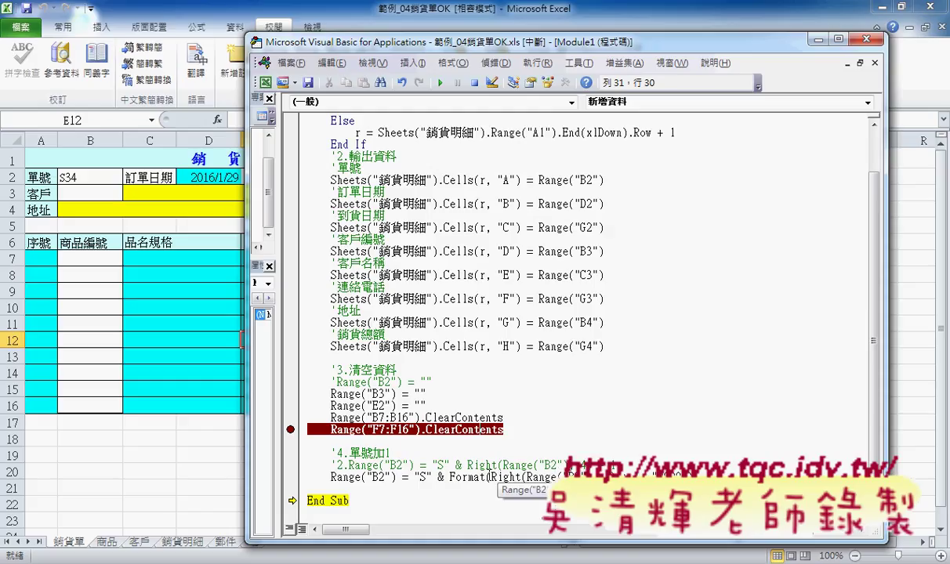
mouse_move(486, 476)
mouse_down()
mouse_move(664, 477)
mouse_move(432, 476)
mouse_up()
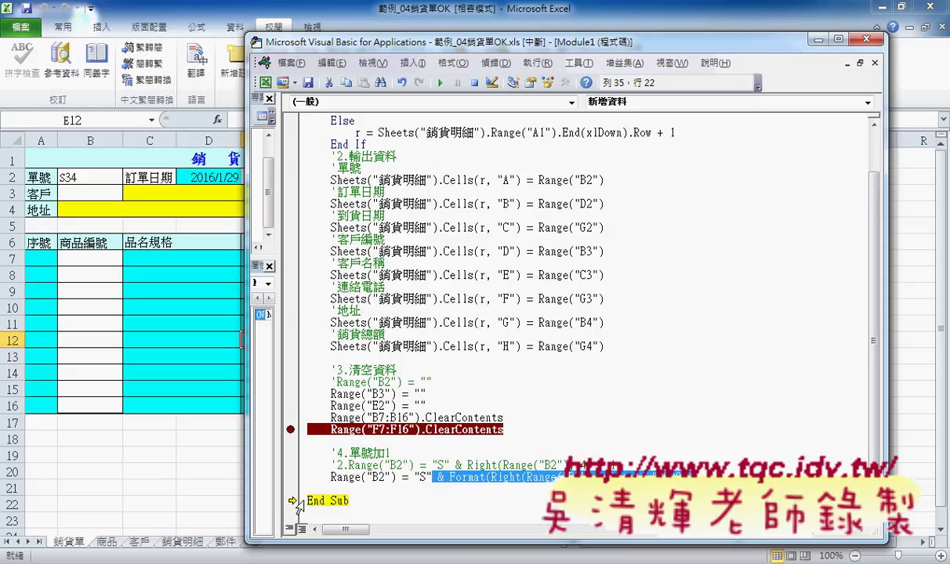
click(72, 171)
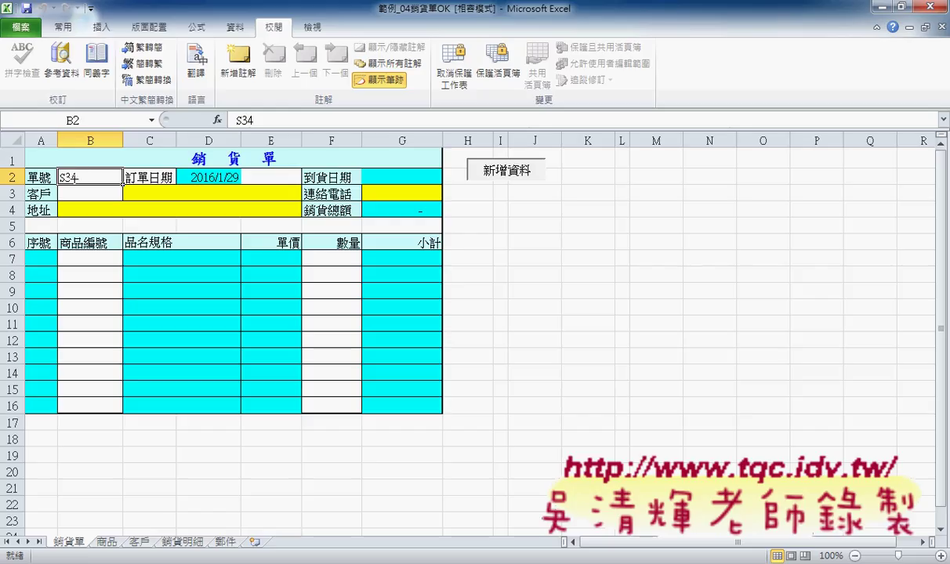
- Change cell B2 from S34 to S0033, then return to the VBA editor
double_click(66, 171)
text(0)
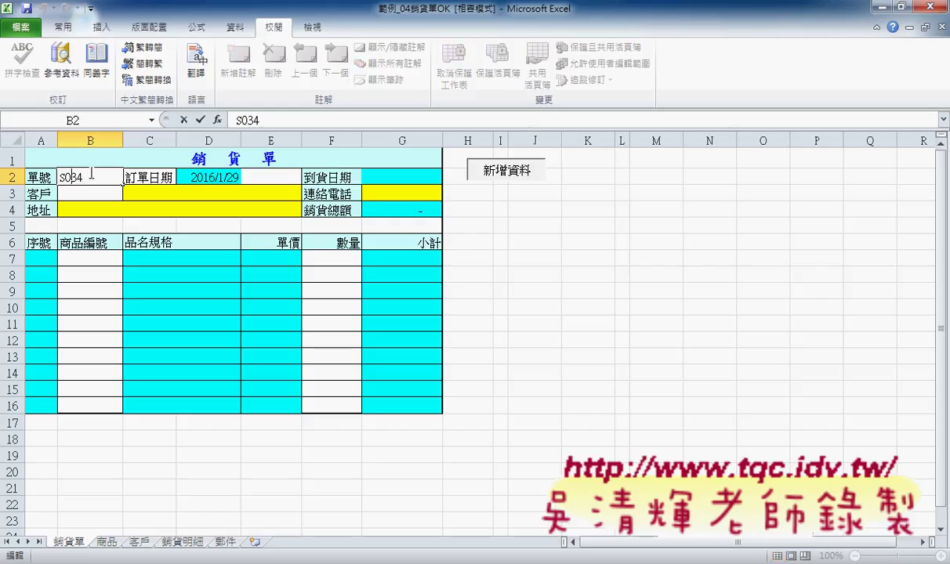
text(0)
key(BackSpace)
text(33)
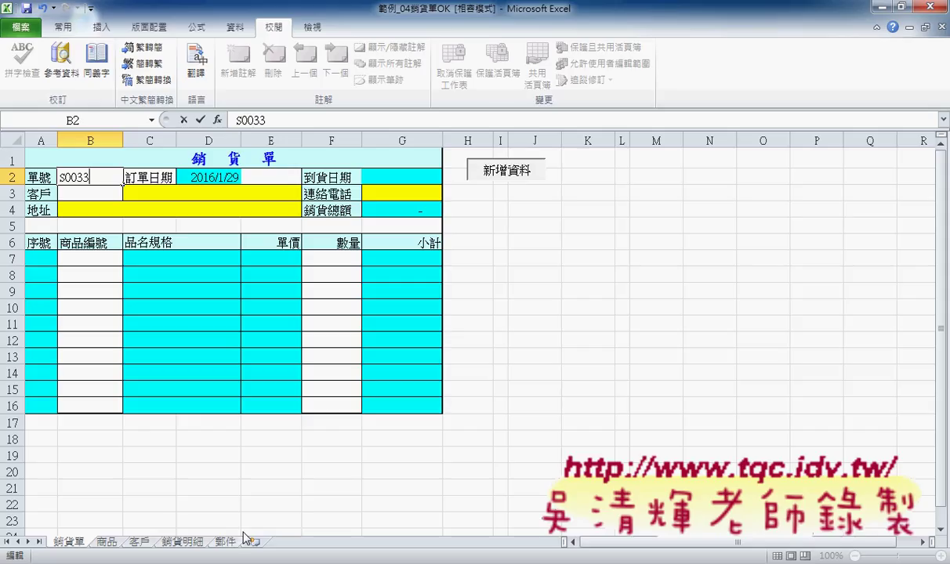
click(402, 500)
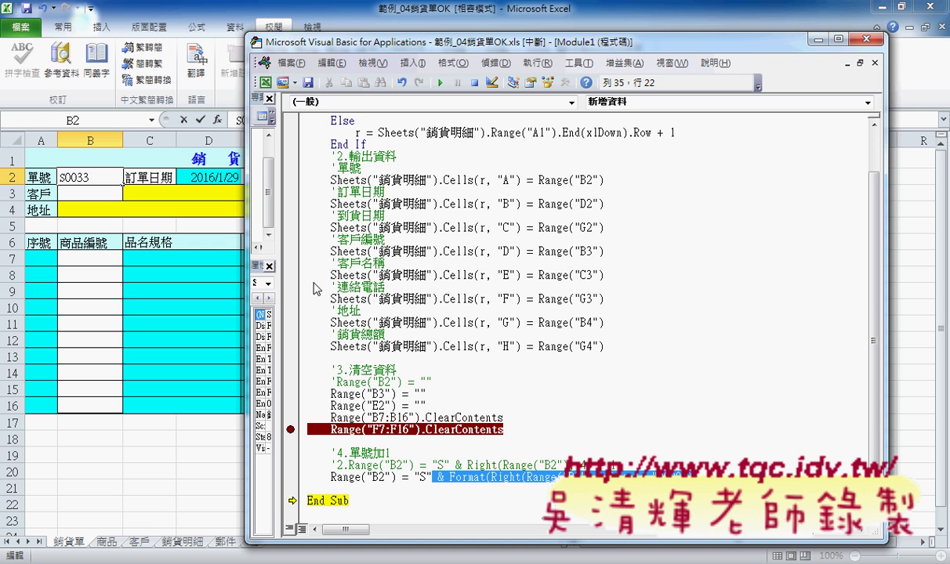
- Move execution back to the order-number line and step it with F8, making B2 S0034
click(201, 127)
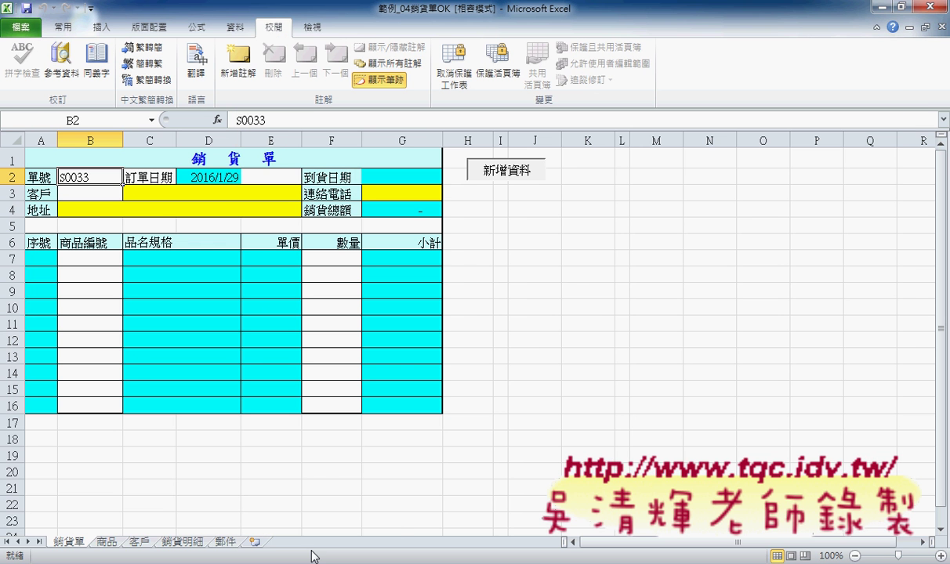
mouse_move(255, 563)
click(417, 494)
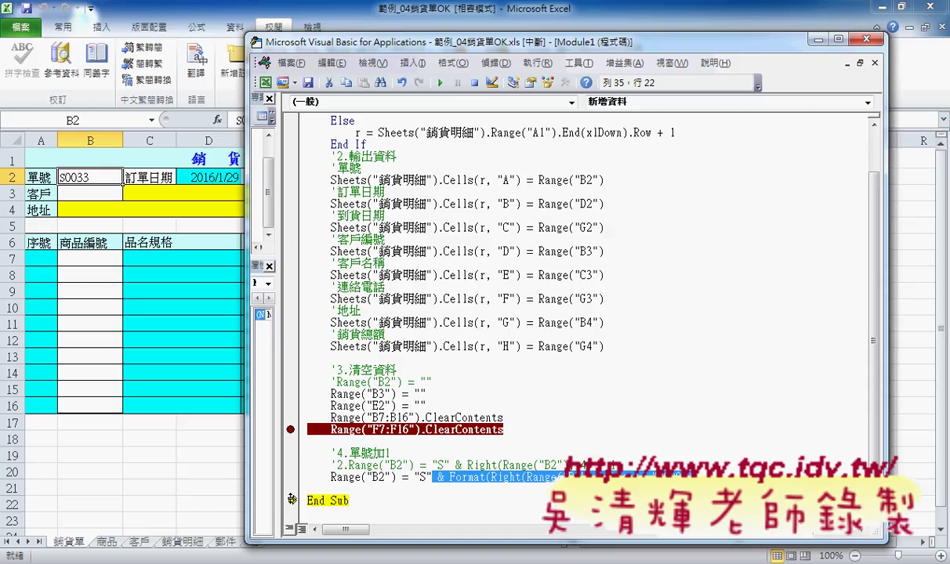
drag(292, 500, 290, 476)
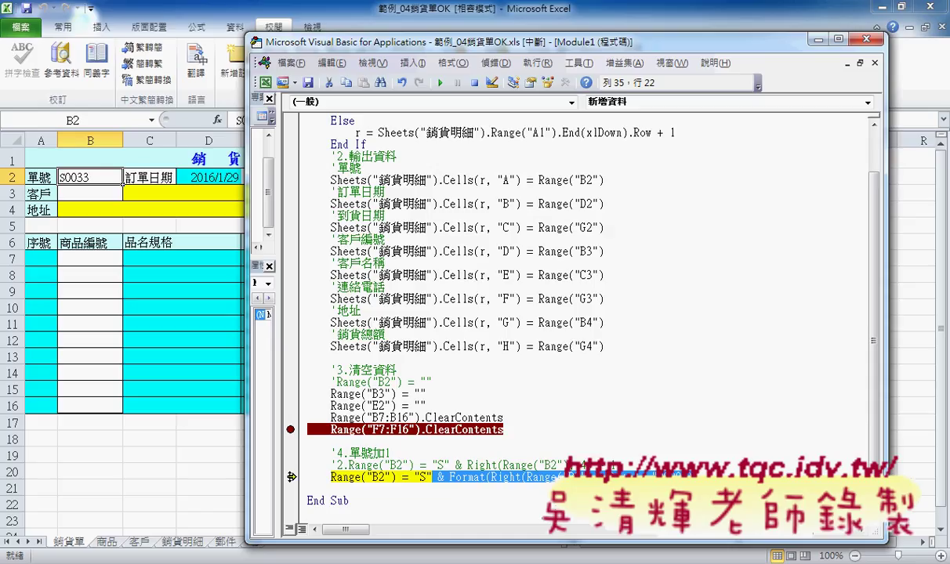
mouse_move(333, 472)
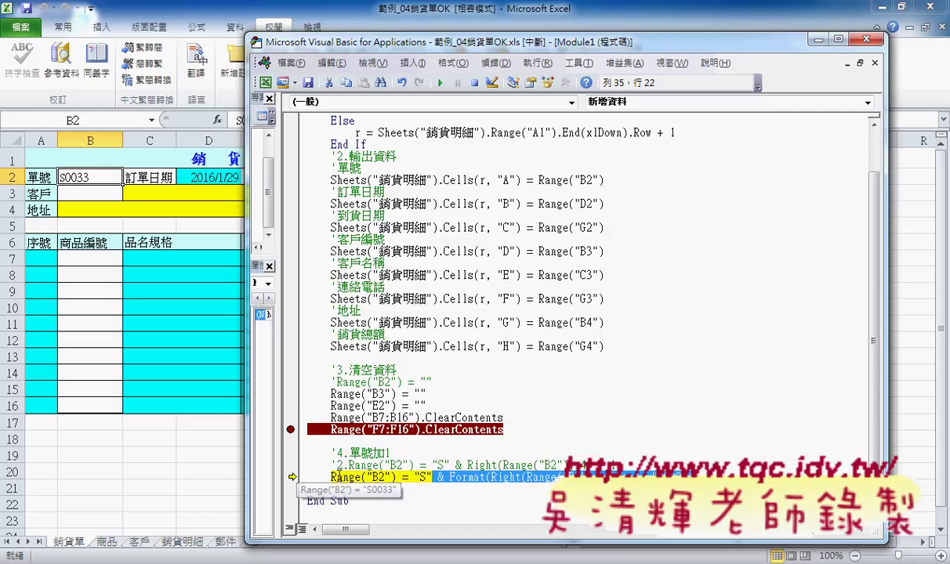
key(F8)
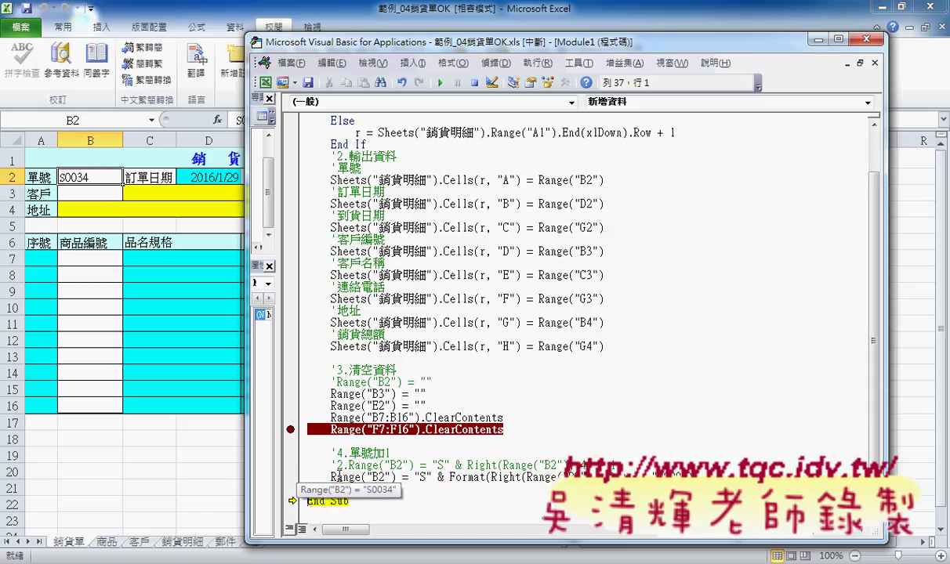
drag(450, 487, 508, 486)
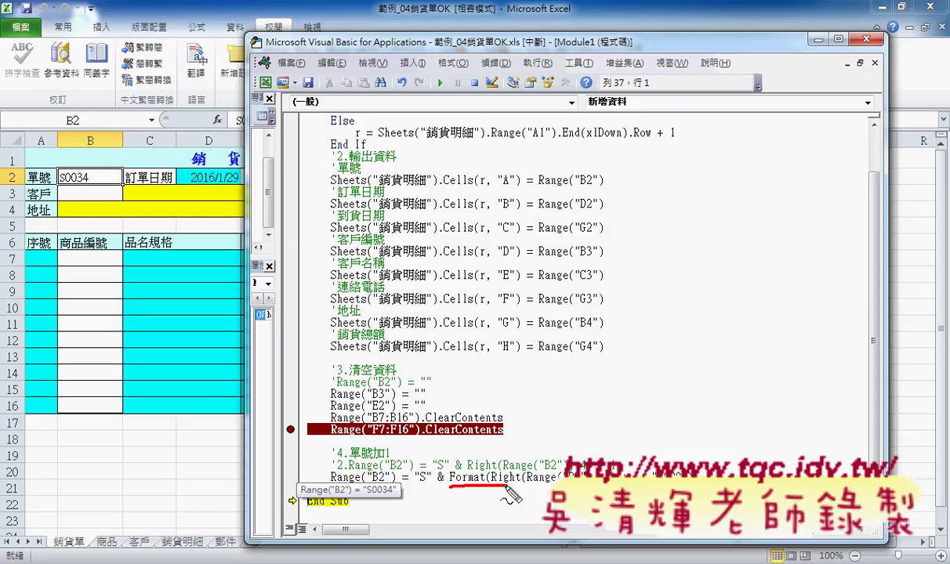
mouse_move(313, 473)
mouse_down()
mouse_move(143, 282)
mouse_move(88, 194)
mouse_move(100, 201)
mouse_up()
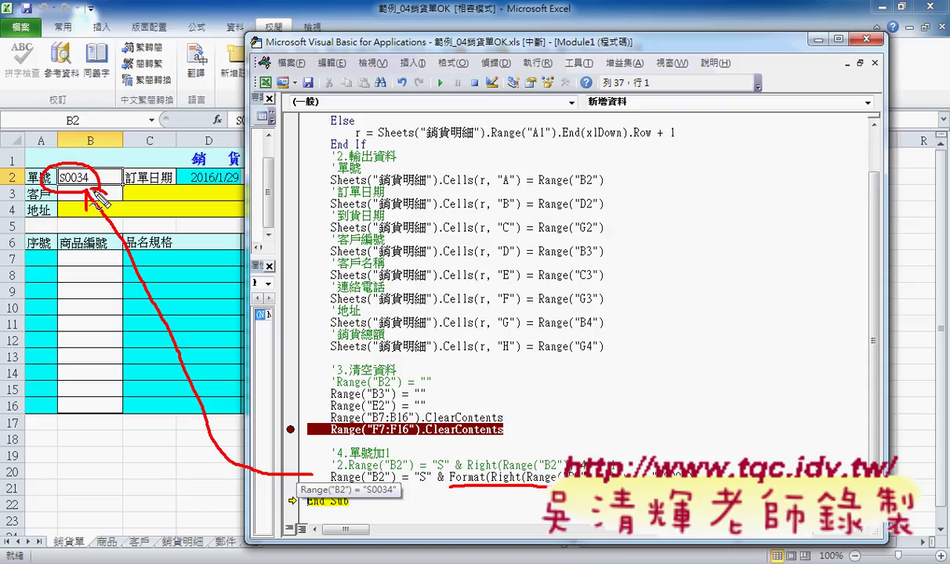
key(Escape)
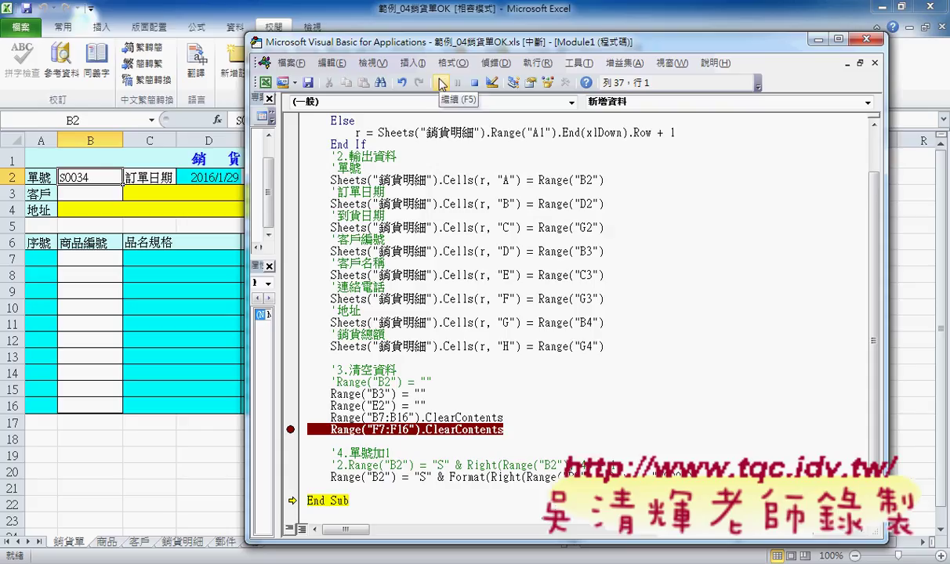
- Let the macro finish, remove the breakpoint on Range("F7:F16").ClearContents, and select the 新增資料 code
click(441, 83)
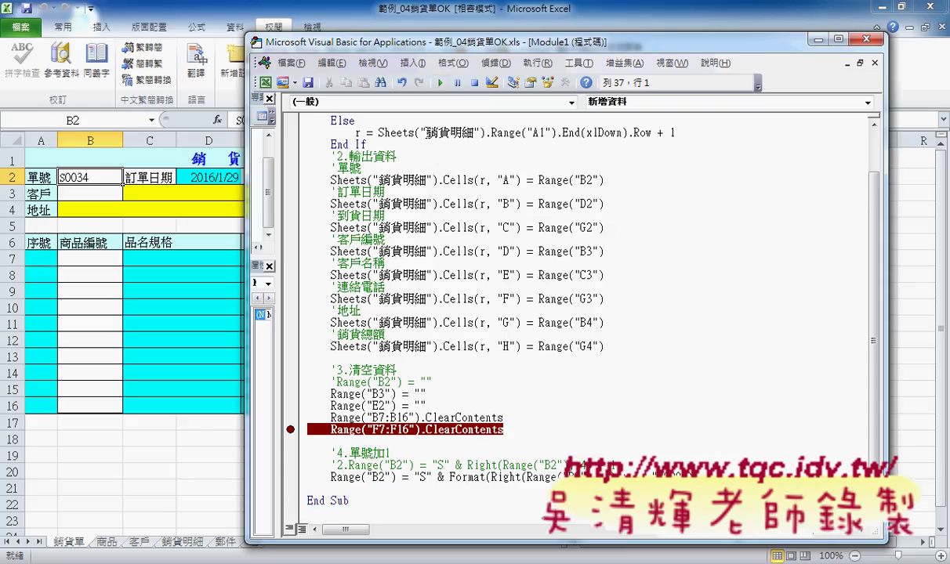
click(291, 430)
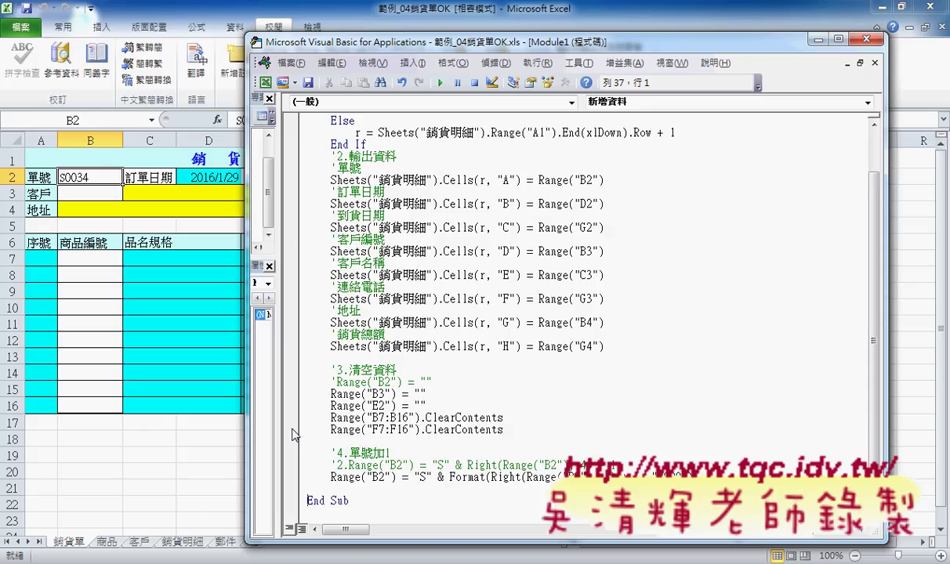
click(291, 431)
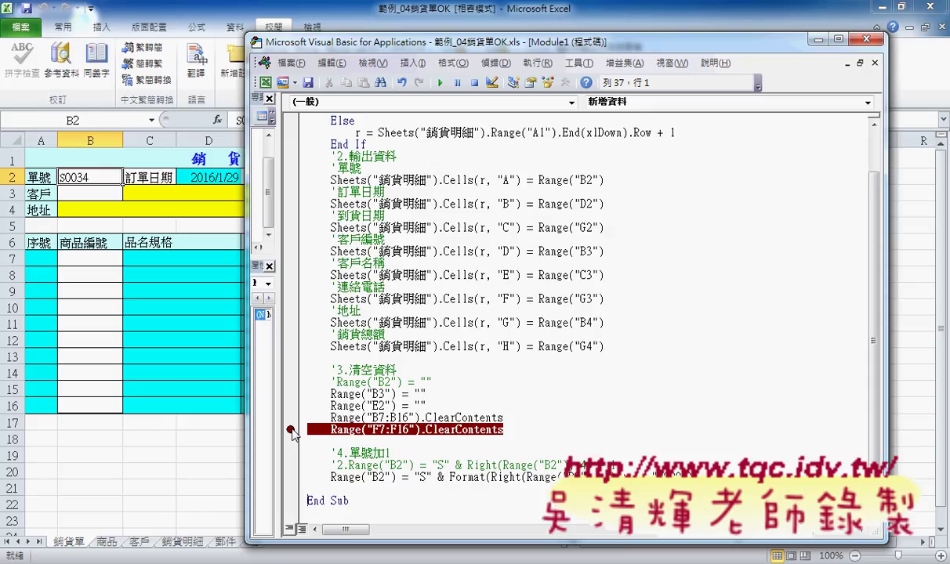
click(507, 66)
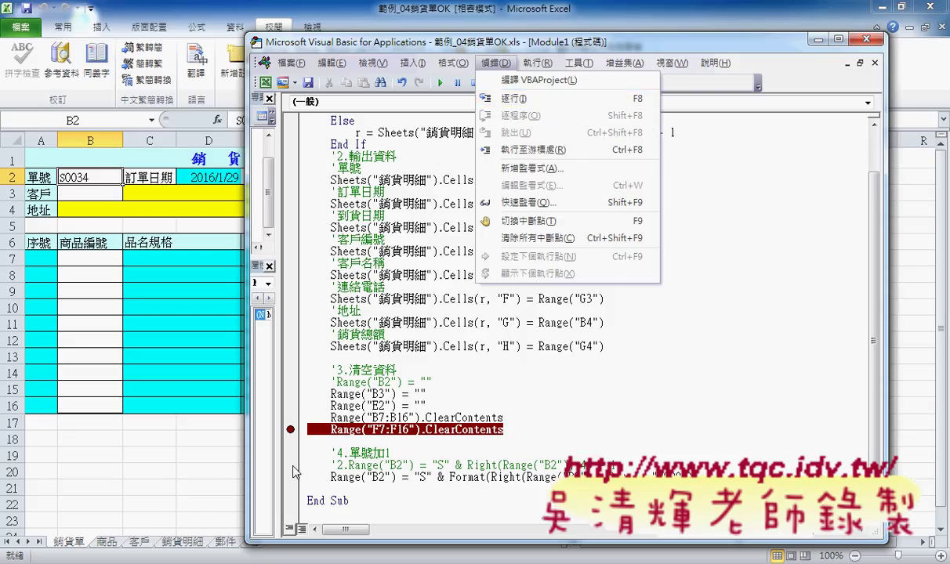
click(286, 429)
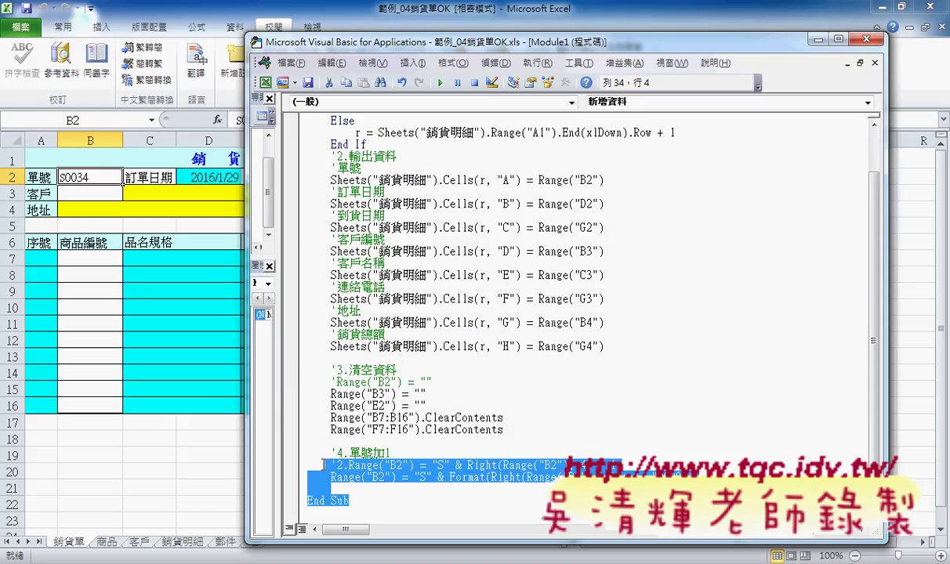
drag(370, 486, 432, 117)
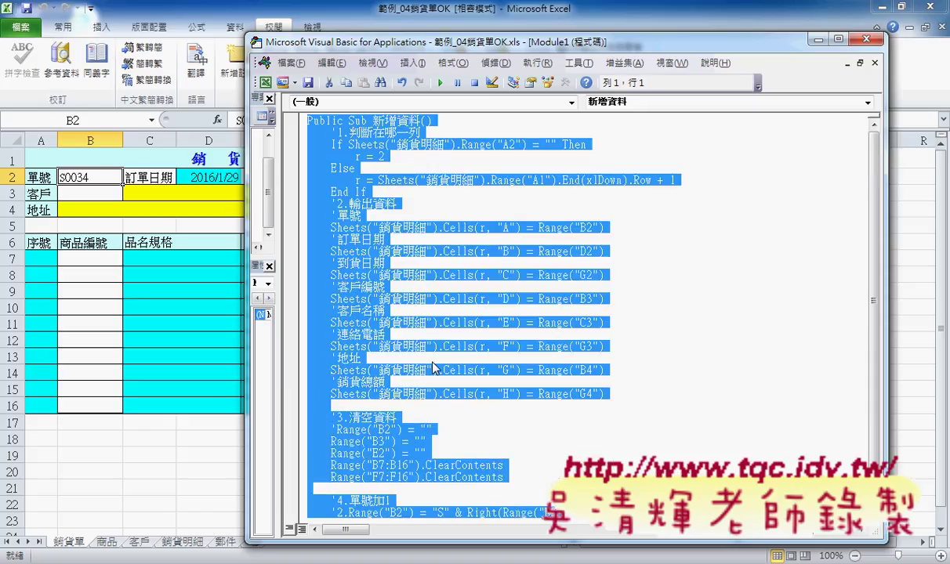
click(181, 337)
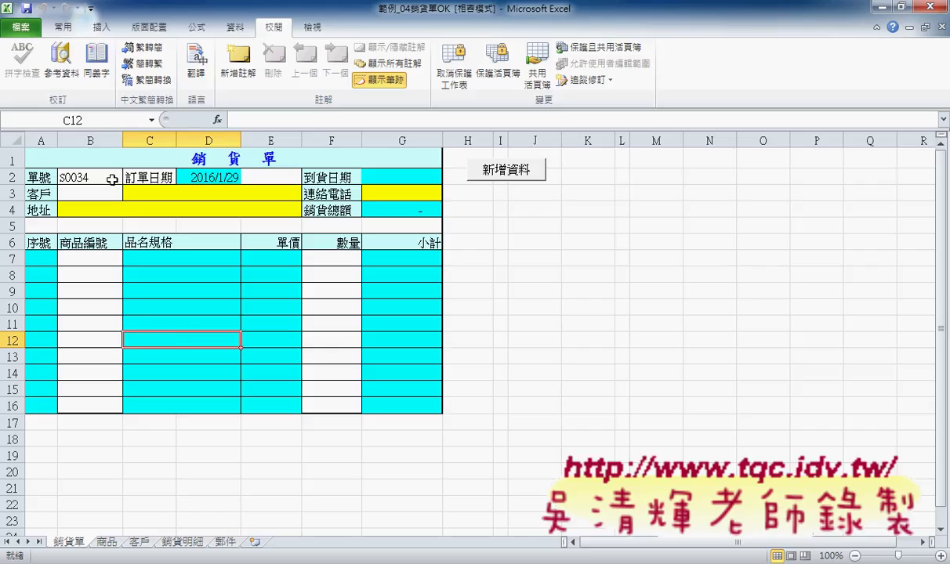
- Set the delivery type E2 to 1最速件 and the customer B3 to 0004
click(296, 179)
click(308, 178)
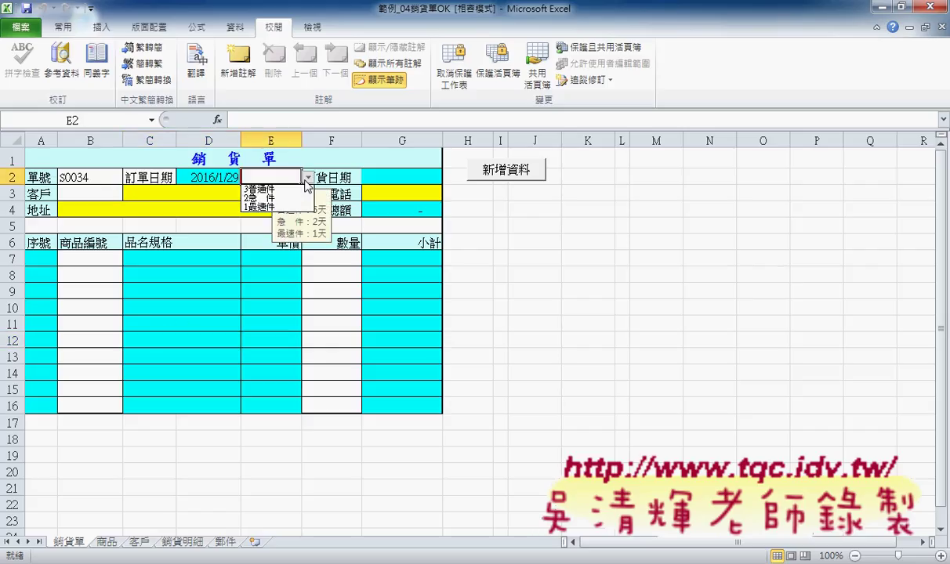
click(291, 210)
click(104, 188)
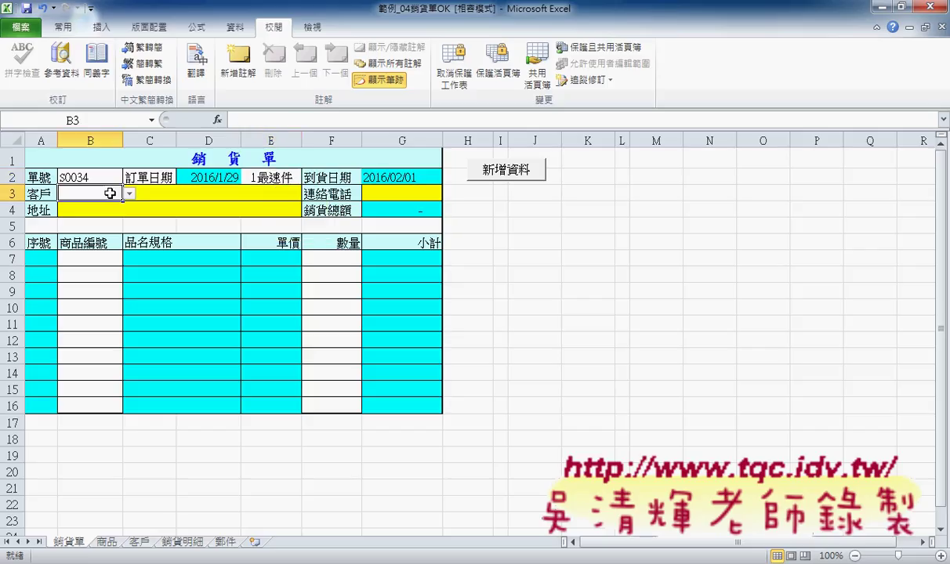
click(130, 193)
click(113, 233)
- Order 2 of product A1103, save it with 新增資料, and view the 銷貨明細 sheet
click(103, 259)
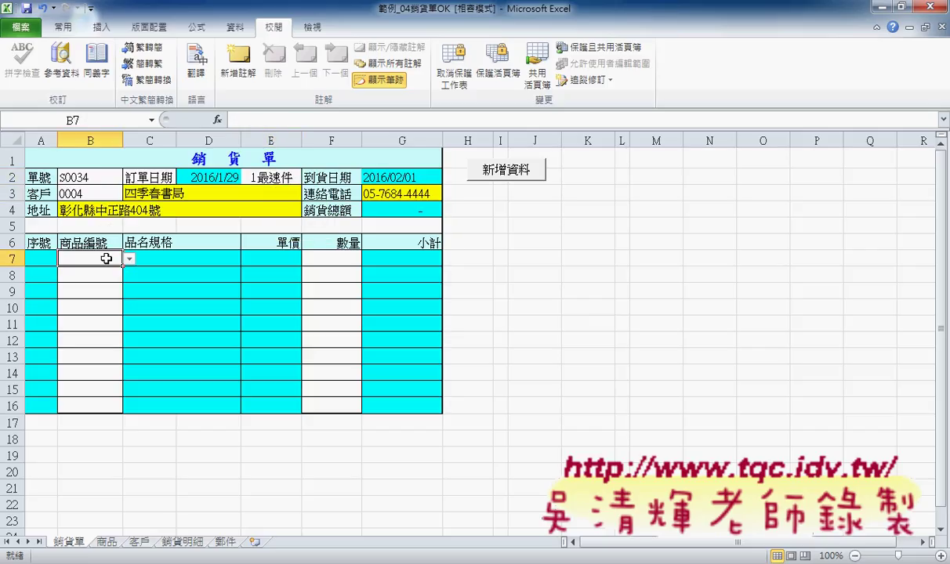
click(128, 258)
click(116, 287)
click(326, 258)
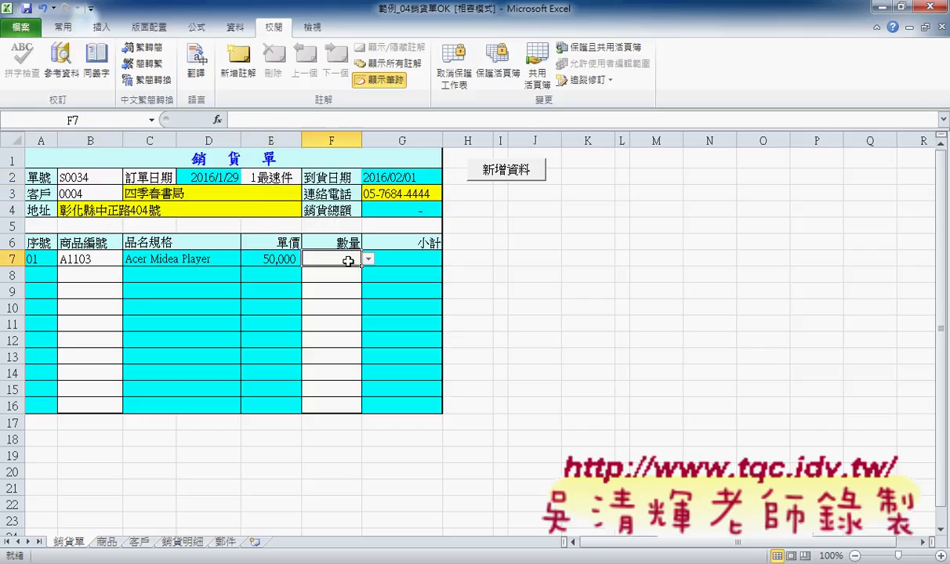
click(367, 259)
click(352, 279)
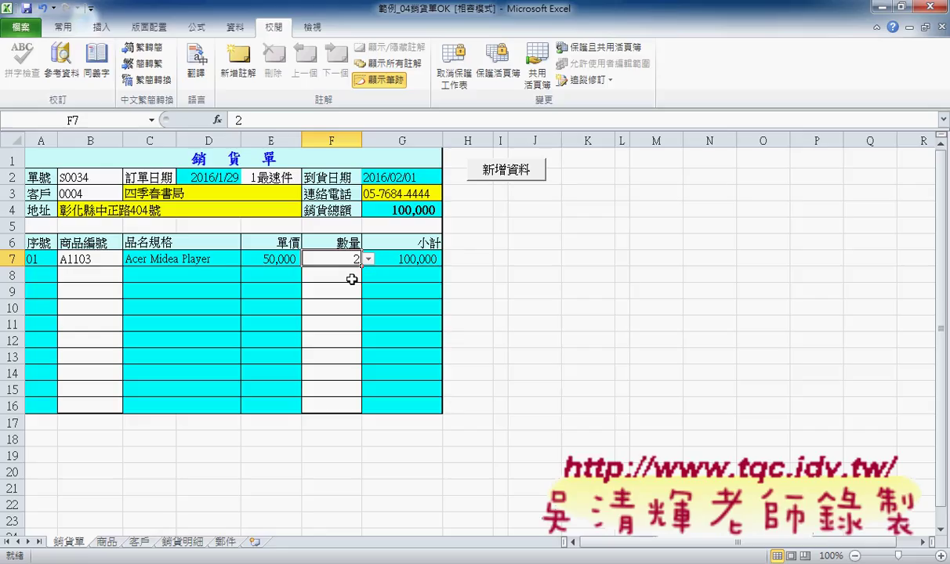
click(500, 174)
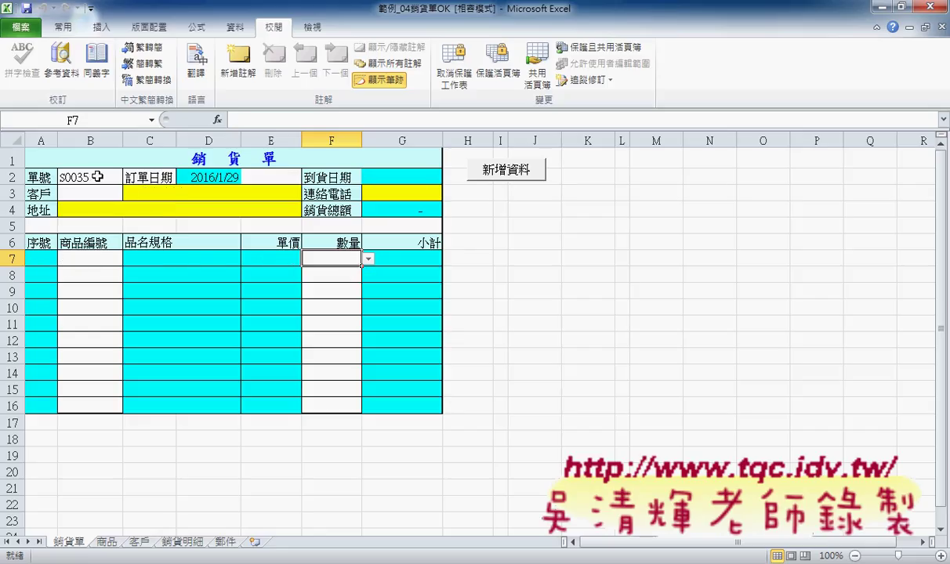
click(181, 542)
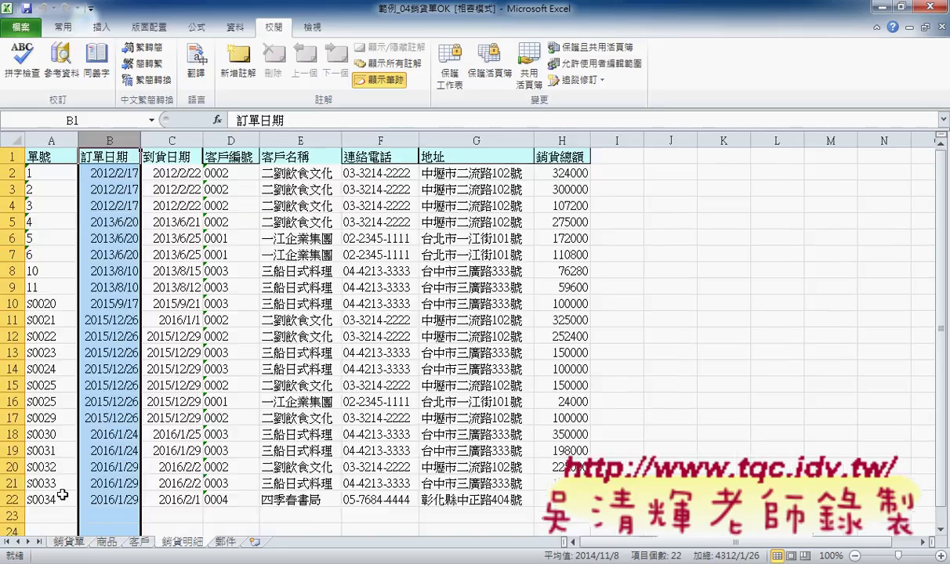
- Select row 22 on 銷貨明細, which holds the new S0034 record
drag(62, 495, 561, 500)
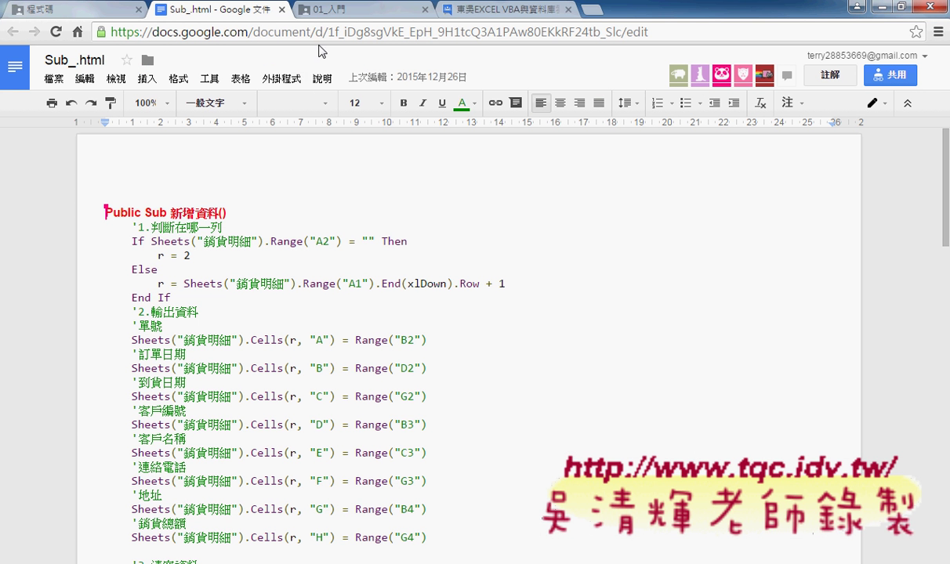
click(35, 9)
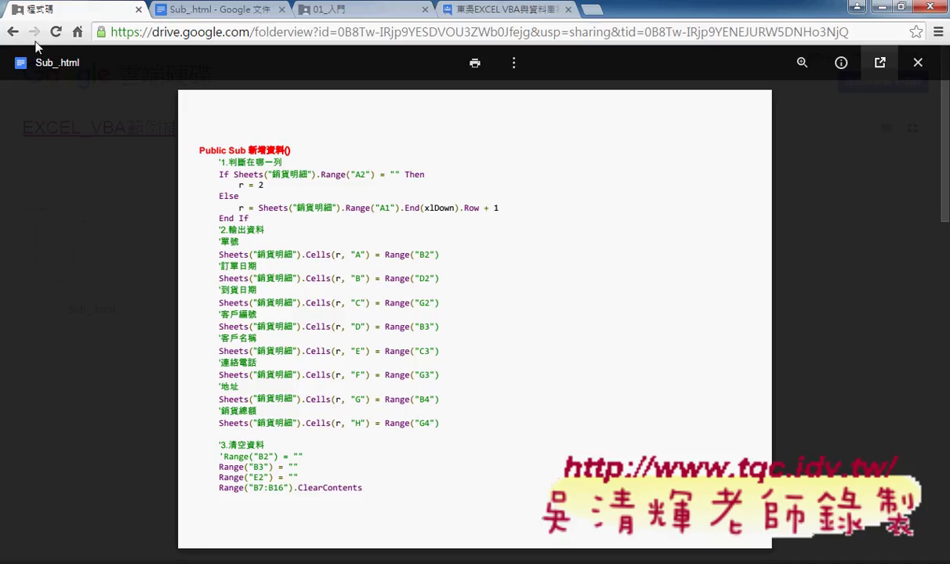
click(918, 63)
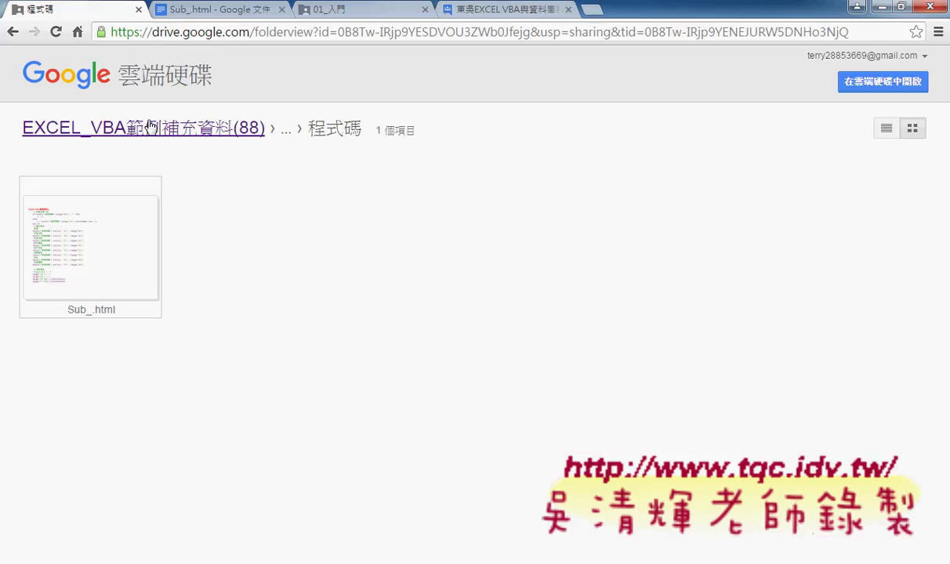
click(11, 34)
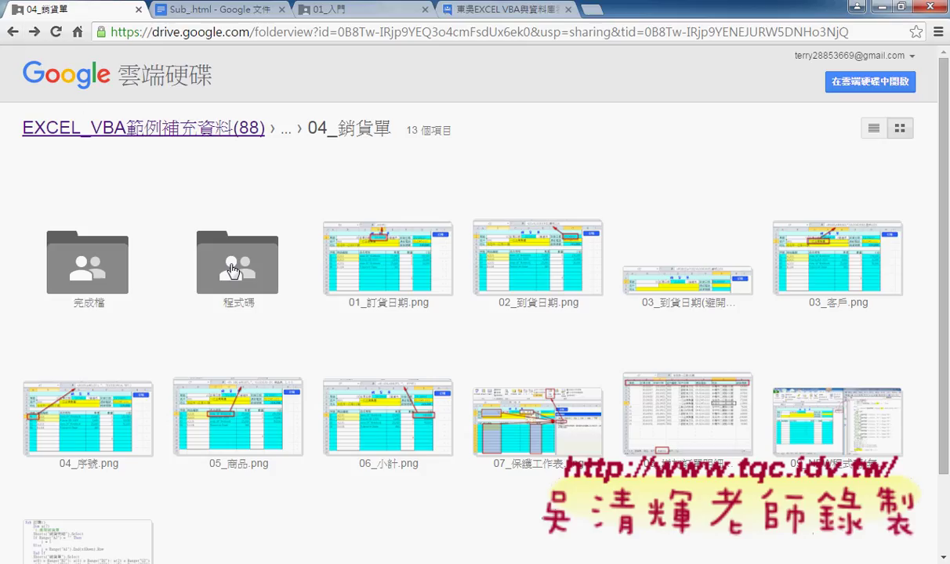
click(221, 15)
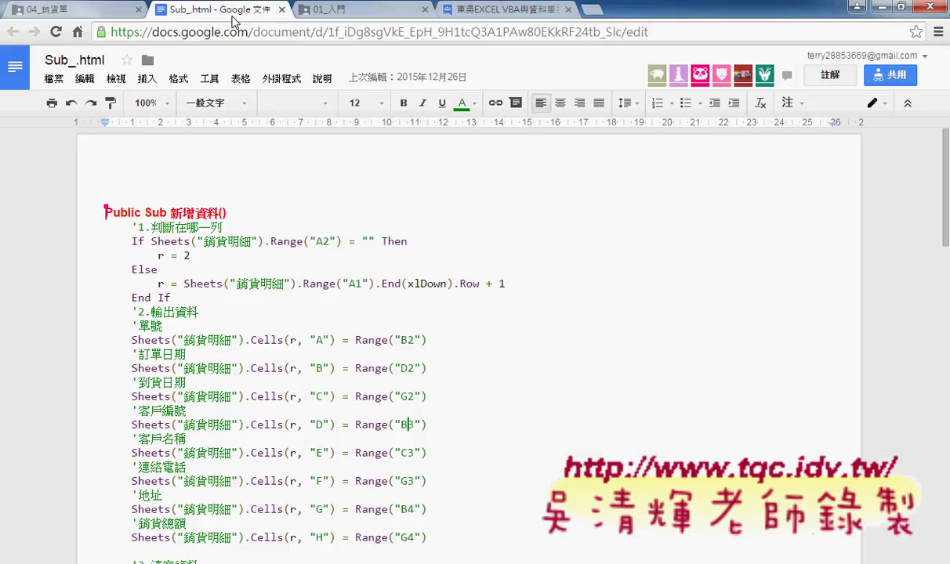
scroll(468, 441, down, 3)
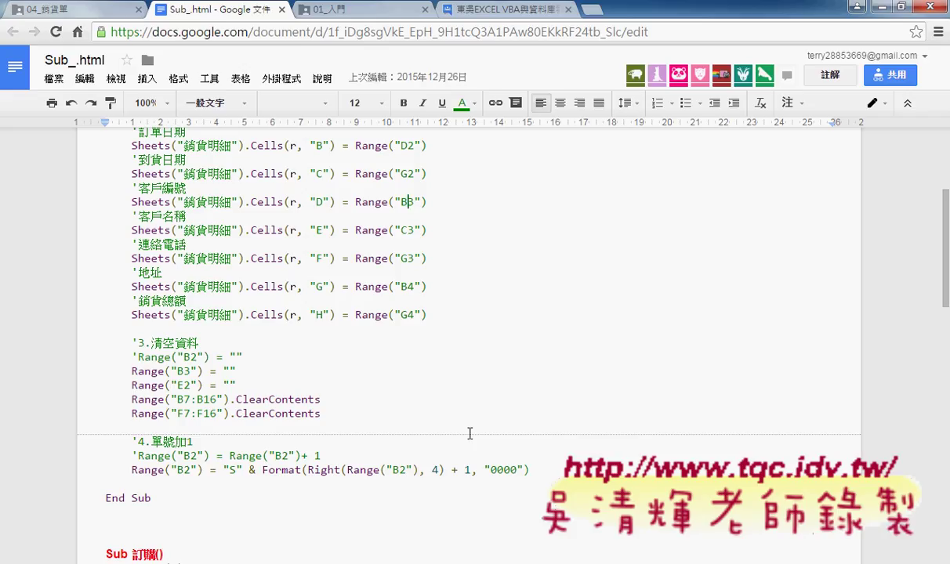
scroll(469, 433, up, 2)
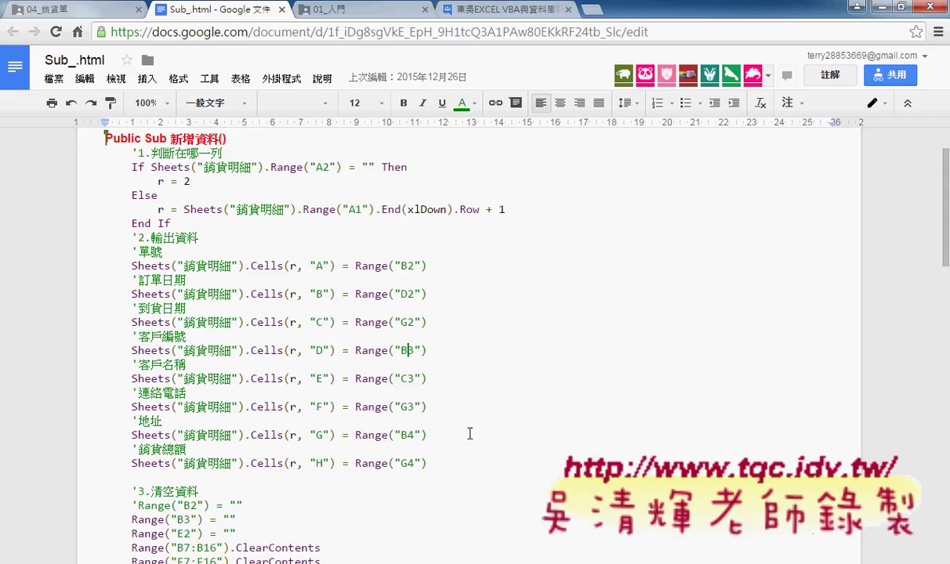
key(Down)
key(Right)
key(Right)
key(Right)
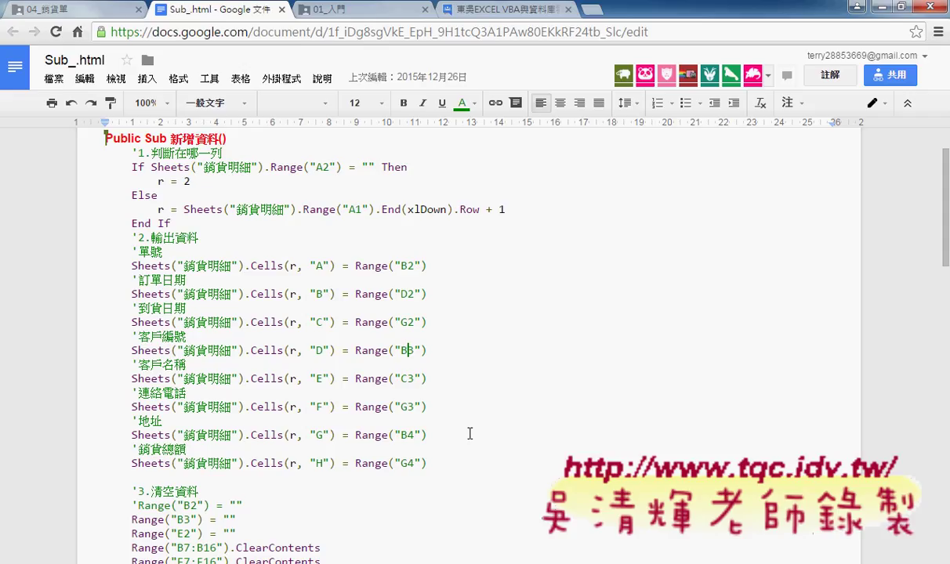